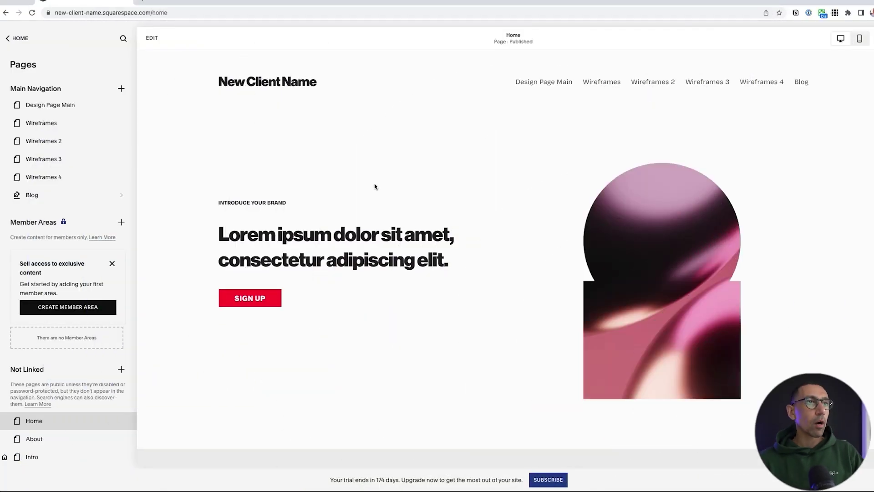
- Put the Home page into editing mode and open the pink arch image block's settings
{"action": "key", "text": "Escape"}
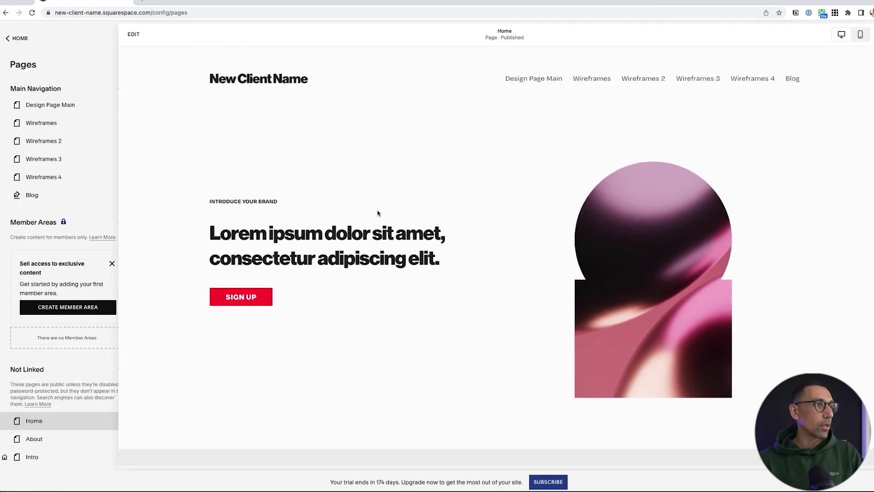
{"action": "left_click", "coordinate": [153, 44]}
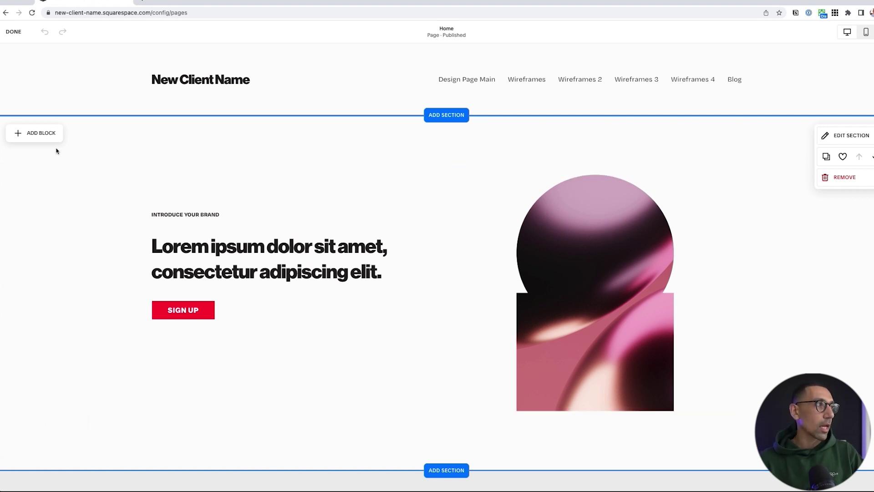
{"action": "left_click", "coordinate": [37, 135]}
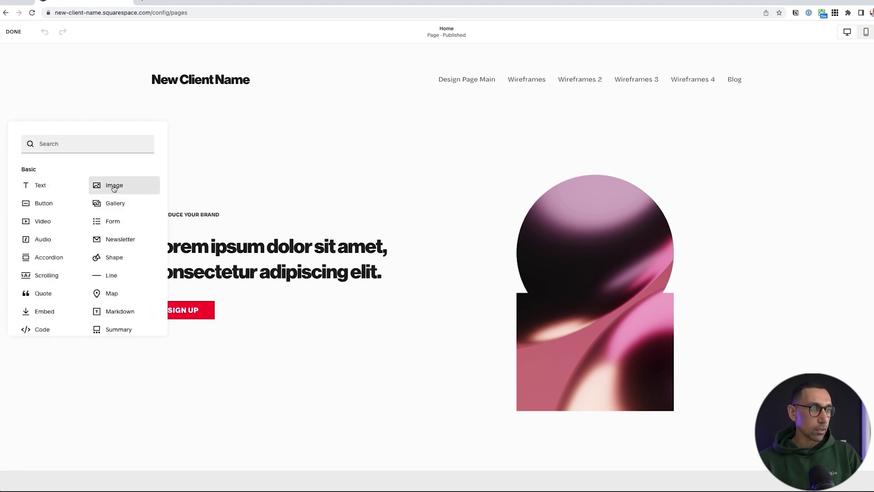
{"action": "left_click", "coordinate": [610, 231]}
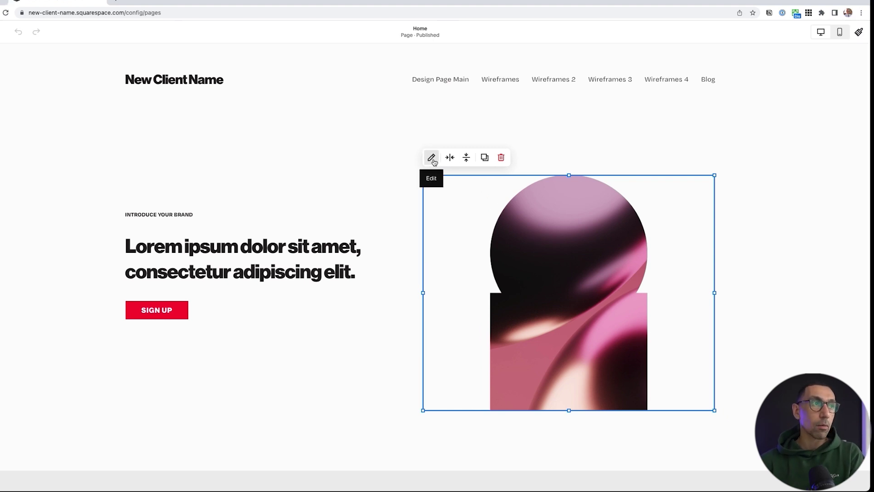
{"action": "left_click", "coordinate": [462, 159]}
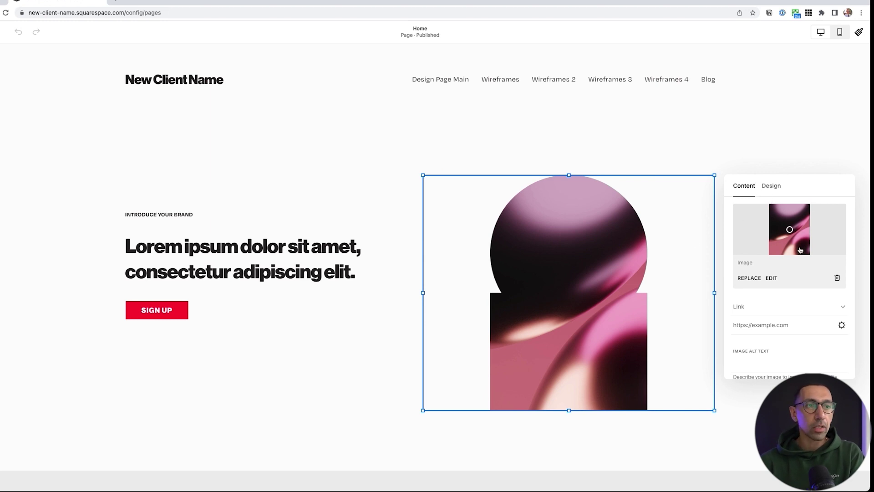
- Make the whole pink arch image clickable, linking it to the About page at /about
{"action": "scroll", "coordinate": [797, 282], "scroll_direction": "down", "scroll_amount": 2}
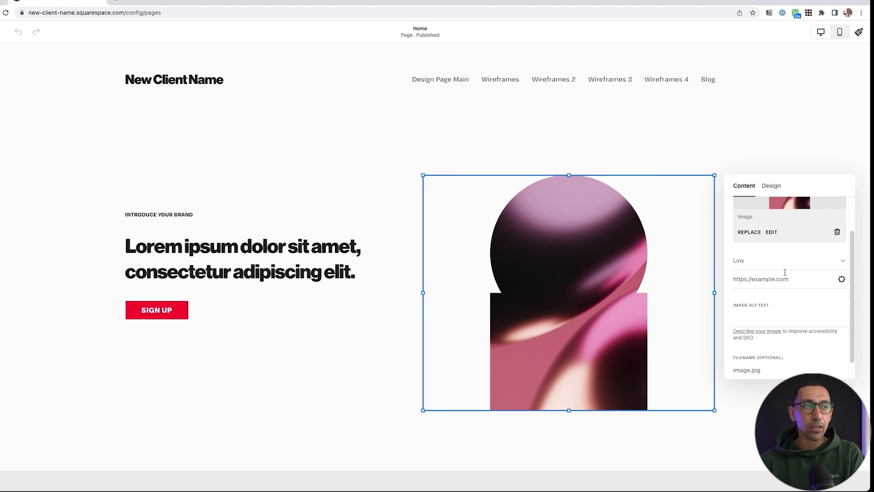
{"action": "left_click", "coordinate": [773, 260]}
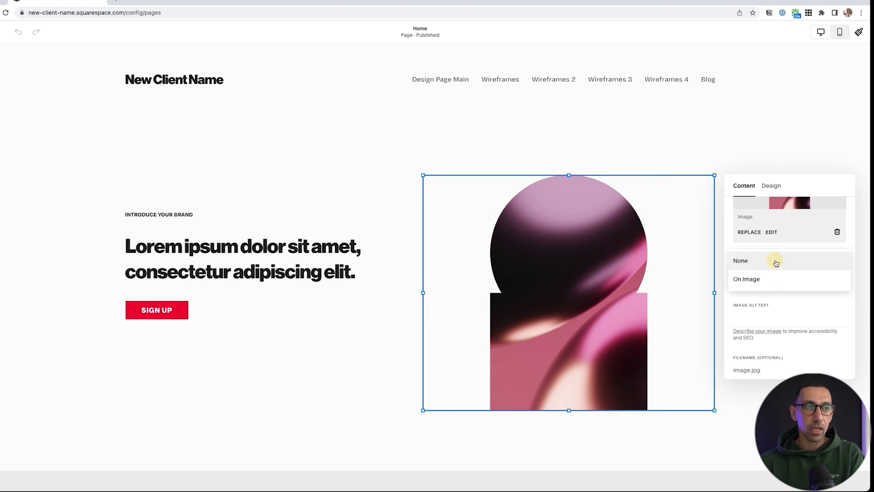
{"action": "left_click", "coordinate": [759, 279]}
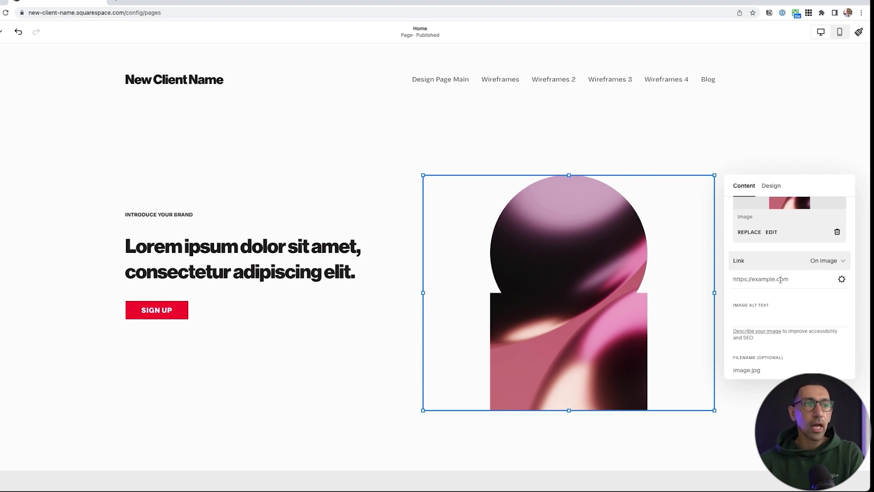
{"action": "left_click", "coordinate": [780, 280]}
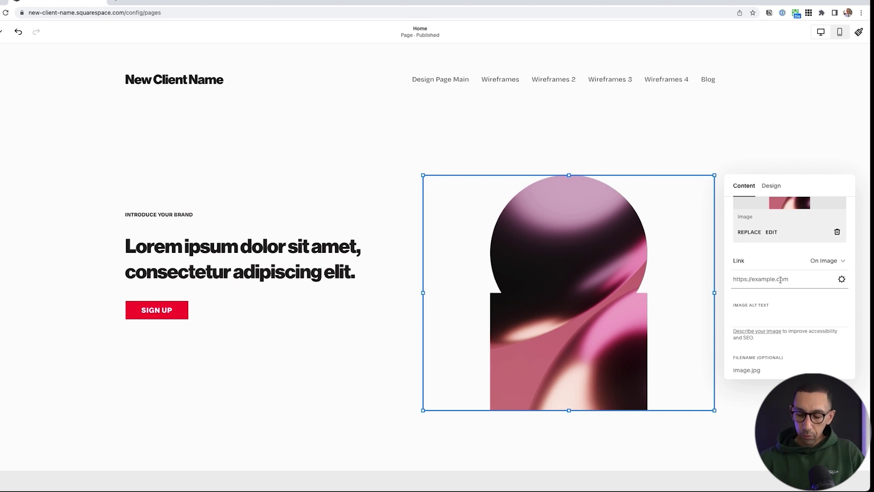
{"action": "type", "text": "/"}
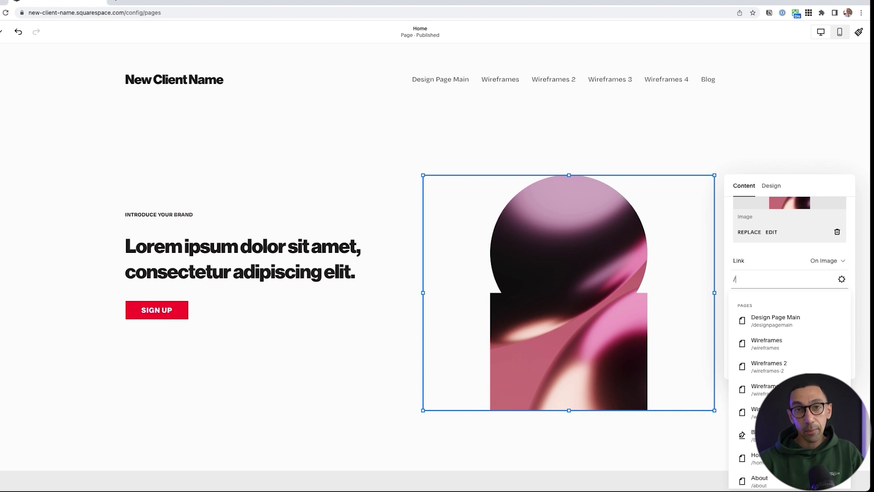
{"action": "type", "text": "ab"}
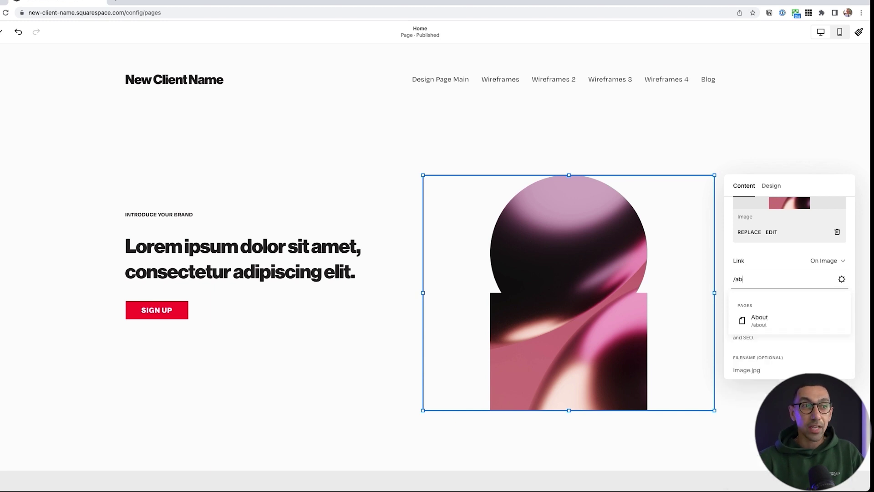
{"action": "key", "text": "BackSpace"}
{"action": "type", "text": "b"}
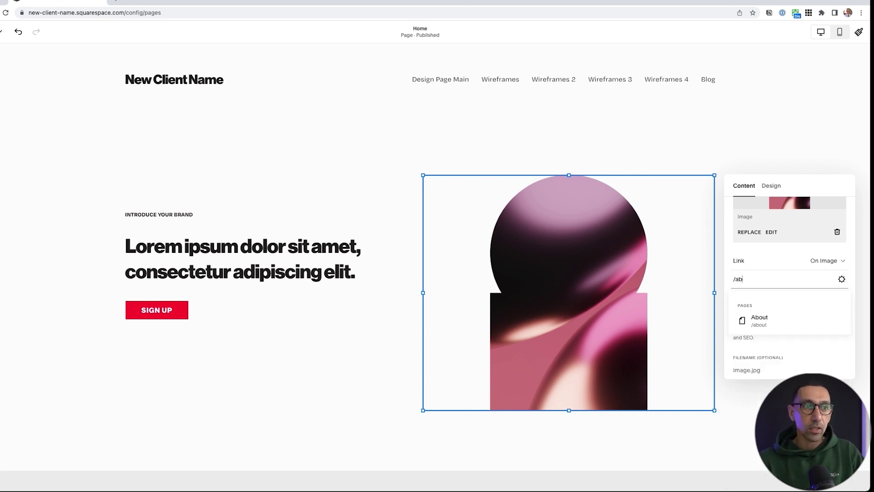
{"action": "key", "text": "Down"}
{"action": "key", "text": "Return"}
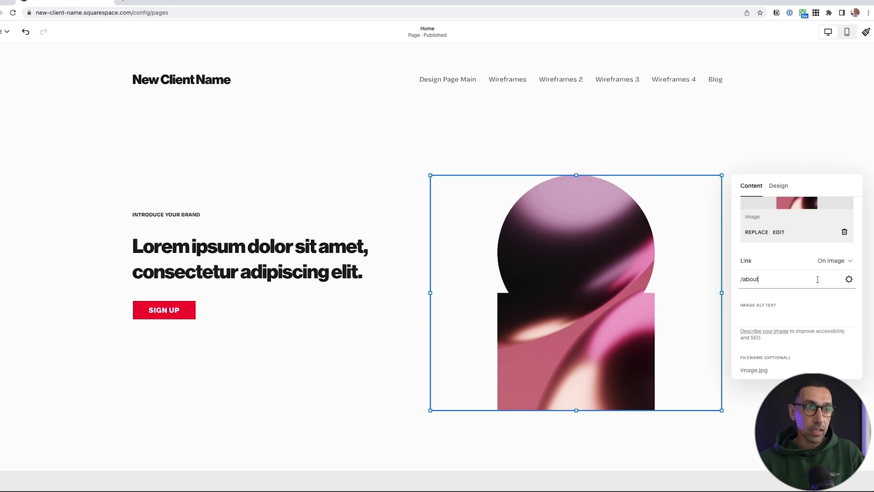
- In the link editor, review the Web Address, File, Email and Phone link options
{"action": "left_click", "coordinate": [849, 279]}
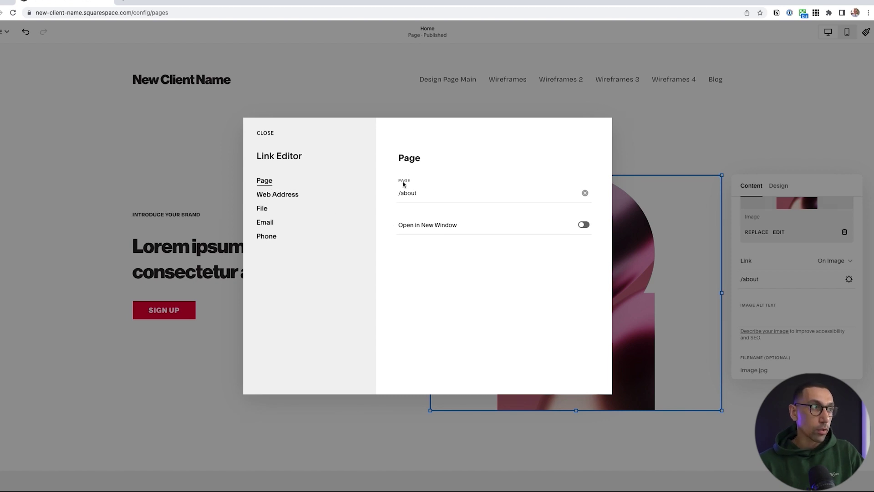
{"action": "left_click", "coordinate": [282, 198]}
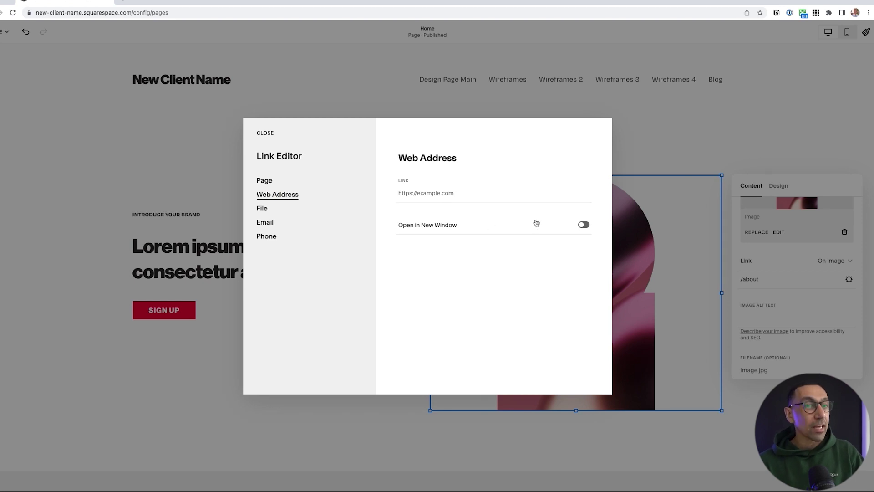
{"action": "left_click", "coordinate": [261, 210]}
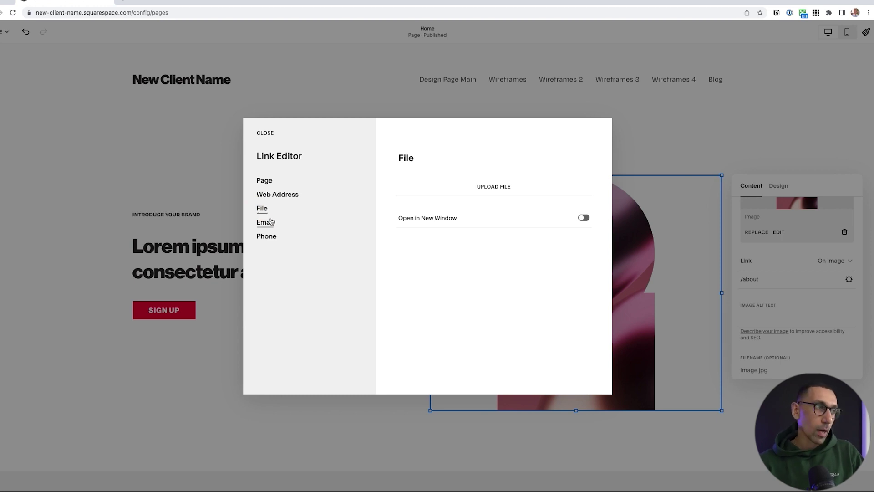
{"action": "left_click", "coordinate": [278, 225]}
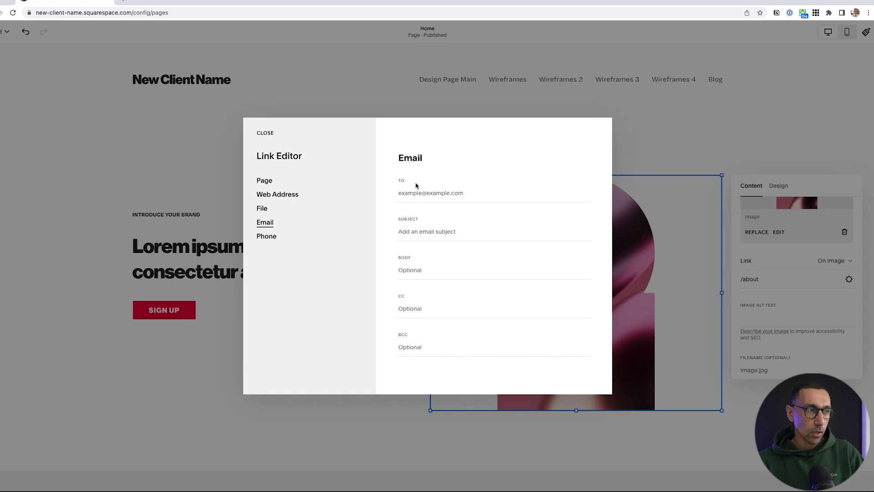
{"action": "left_click", "coordinate": [266, 237]}
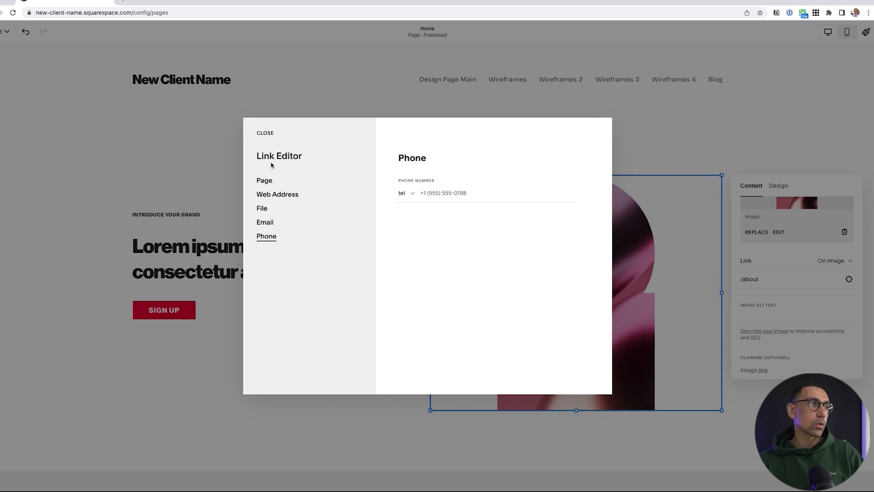
- Keep the /about page link, switch on Open in New Window, and save
{"action": "left_click", "coordinate": [267, 181]}
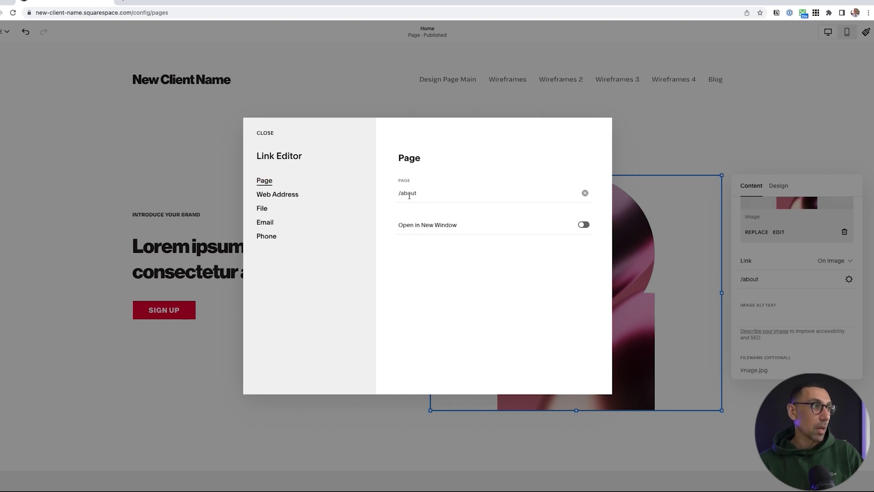
{"action": "left_click", "coordinate": [584, 225]}
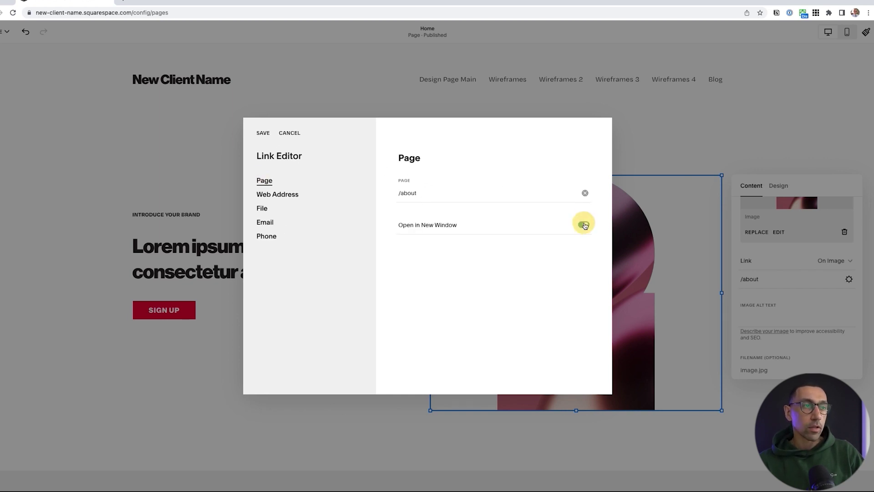
{"action": "left_click", "coordinate": [268, 133]}
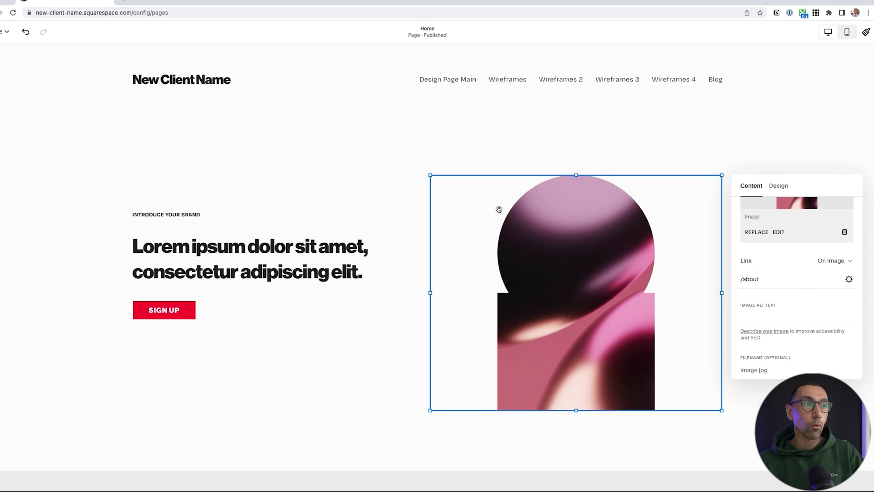
- Add a Gallery block of landscape photos below the hero, found by searching 'gall'
{"action": "left_click", "coordinate": [416, 191]}
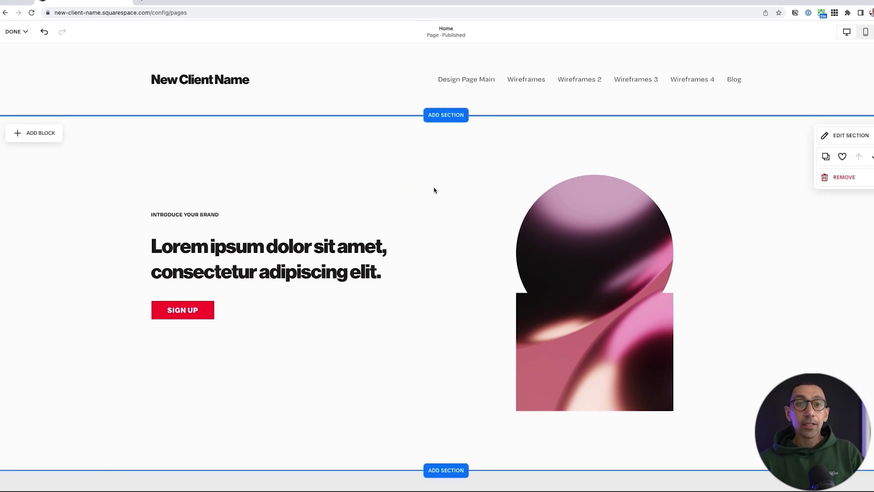
{"action": "left_click", "coordinate": [33, 133]}
{"action": "type", "text": "gall"}
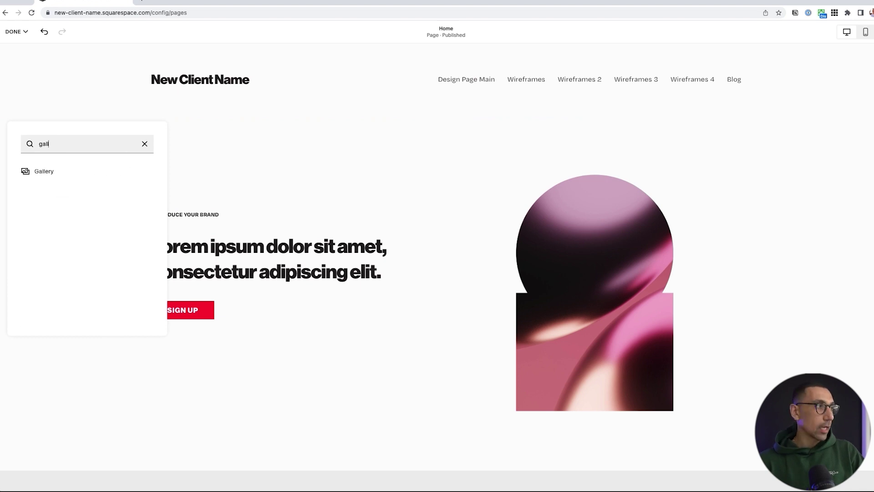
{"action": "left_click", "coordinate": [47, 171]}
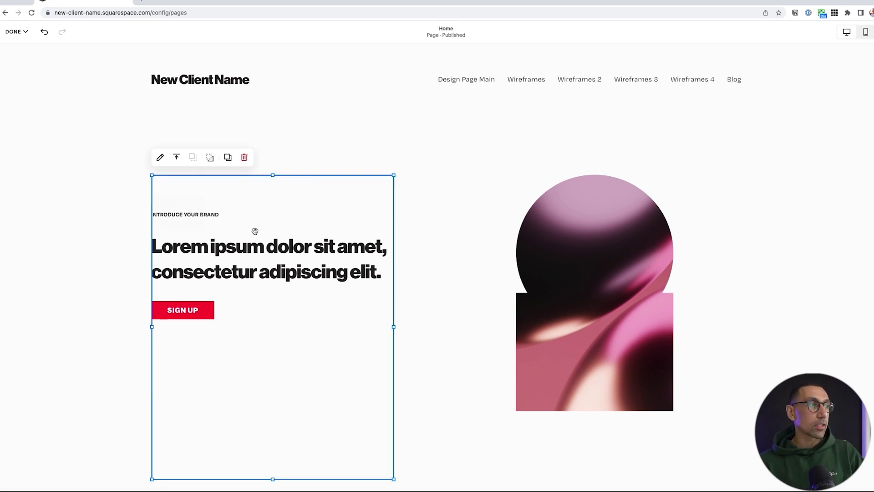
{"action": "left_click_drag", "start_coordinate": [268, 234], "coordinate": [268, 234]}
{"action": "scroll", "coordinate": [268, 234], "scroll_direction": "down", "scroll_amount": 5}
{"action": "scroll", "coordinate": [268, 234], "scroll_direction": "down", "scroll_amount": 2}
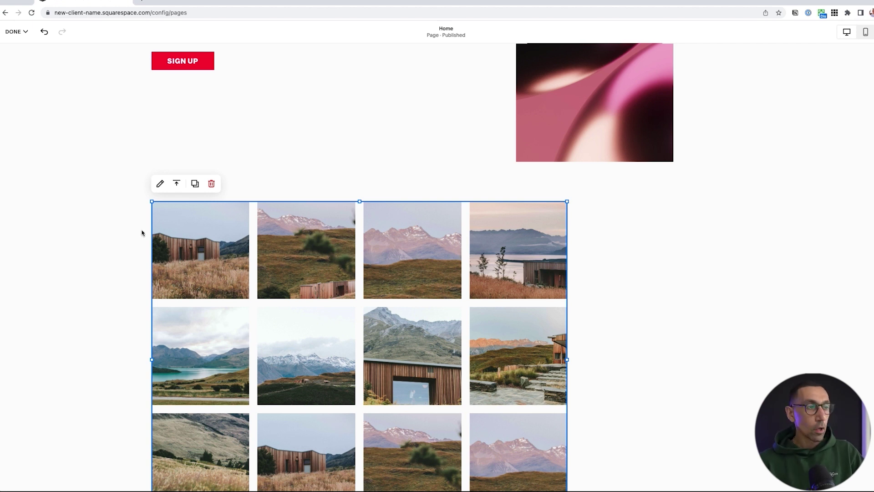
- Give the gallery image a clickthrough URL of /about, save it, and close the gallery settings
{"action": "left_click", "coordinate": [160, 184]}
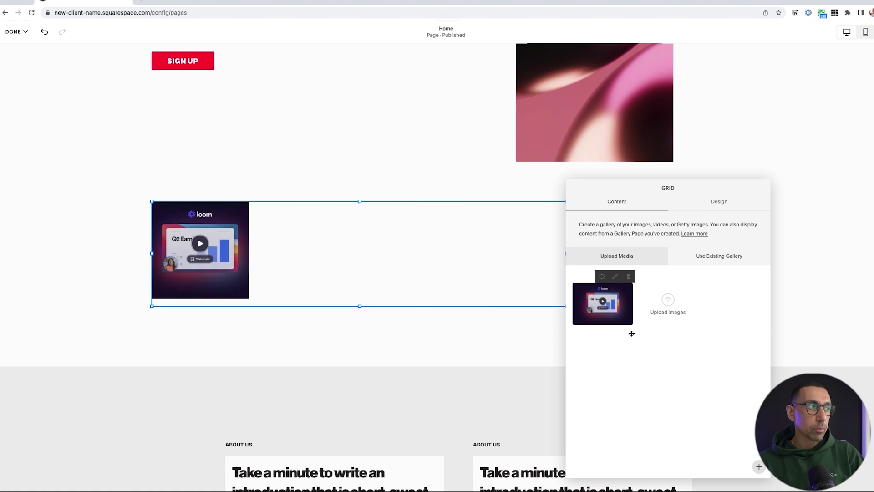
{"action": "left_click", "coordinate": [605, 276]}
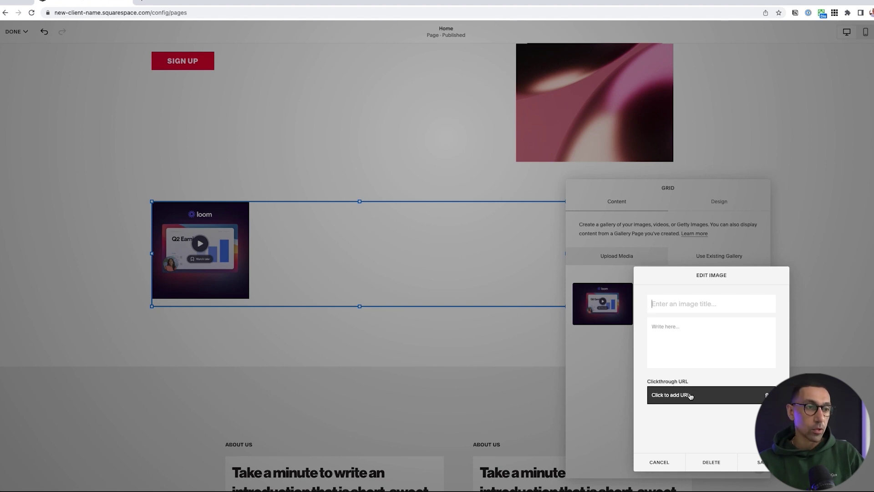
{"action": "left_click", "coordinate": [690, 396]}
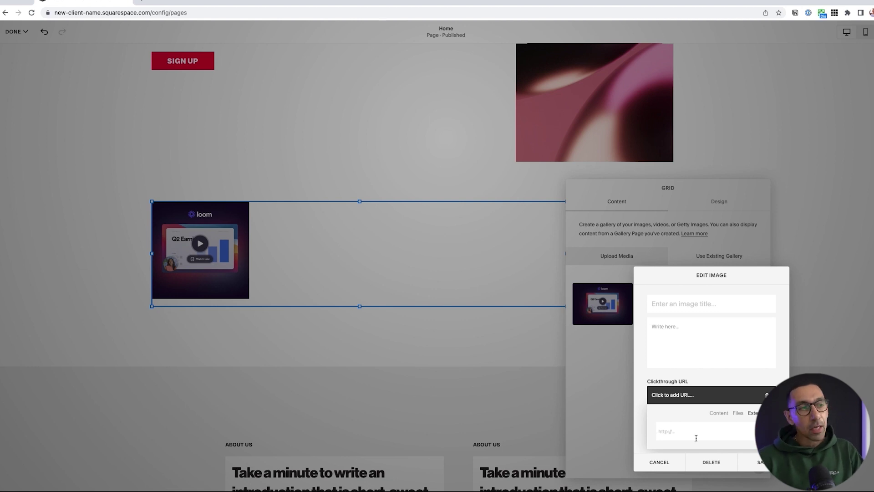
{"action": "type", "text": "/about"}
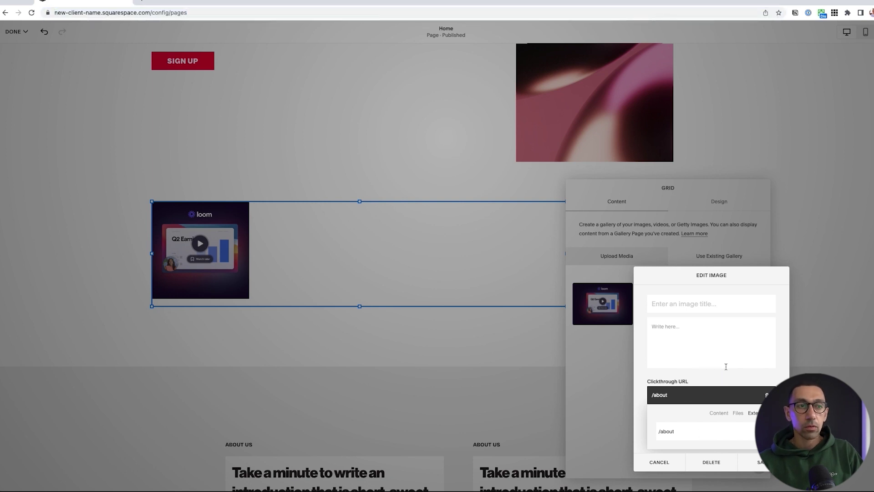
{"action": "left_click", "coordinate": [779, 365]}
{"action": "left_click", "coordinate": [758, 462]}
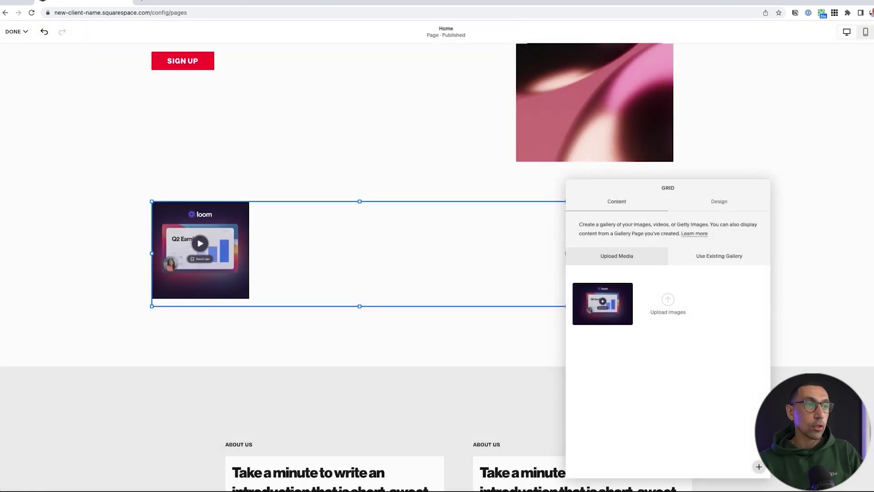
{"action": "left_click", "coordinate": [815, 284]}
{"action": "scroll", "coordinate": [509, 338], "scroll_direction": "down", "scroll_amount": 2}
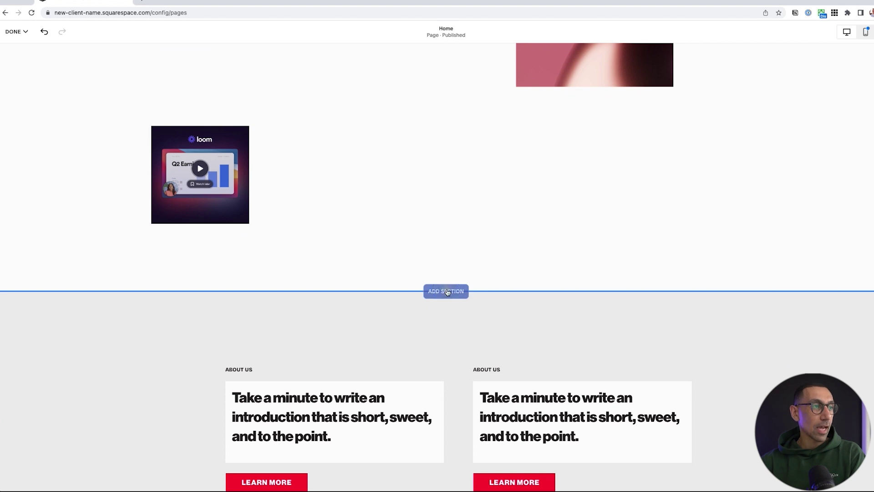
- Insert a People section using the Meet the Team layout with circular portraits
{"action": "left_click", "coordinate": [447, 292]}
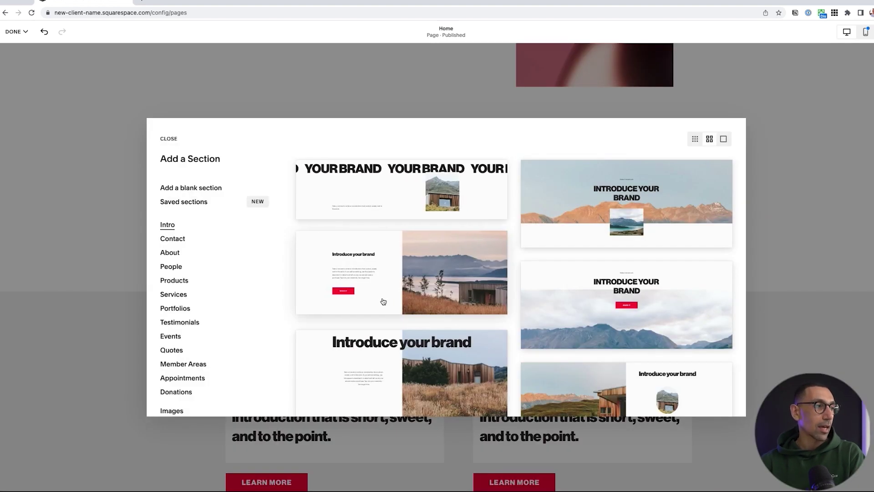
{"action": "left_click", "coordinate": [173, 268]}
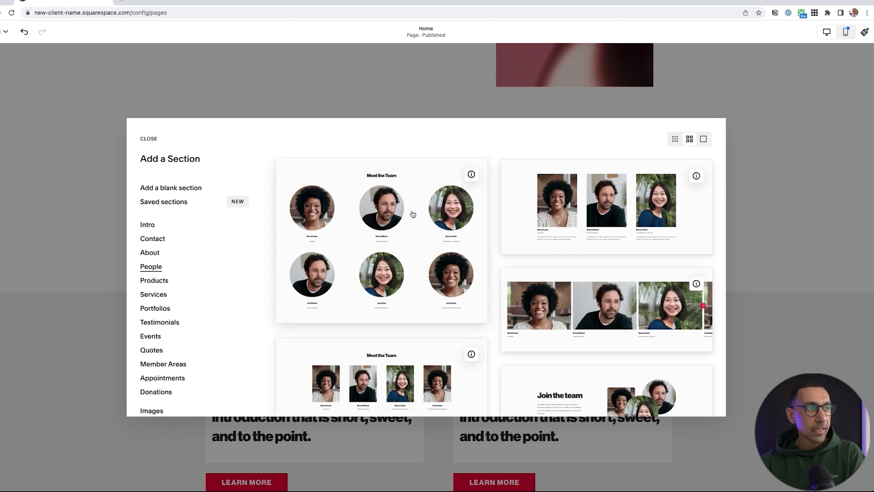
{"action": "mouse_move", "coordinate": [476, 177]}
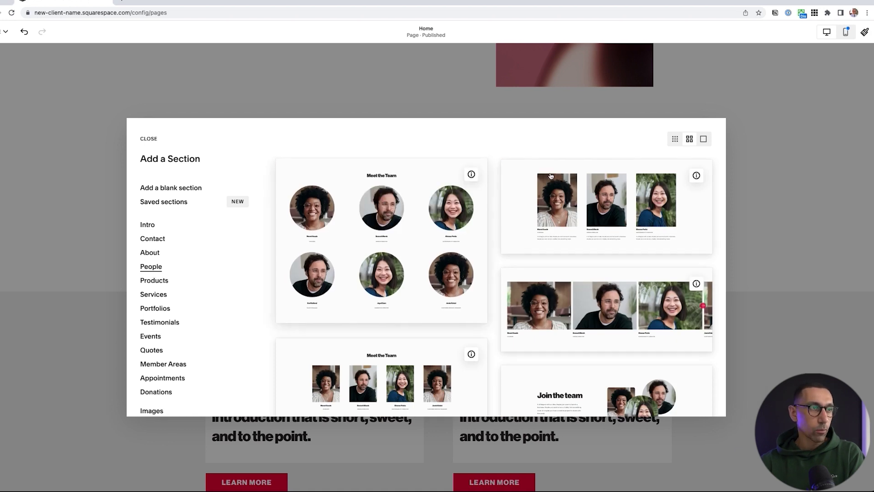
{"action": "left_click", "coordinate": [394, 250]}
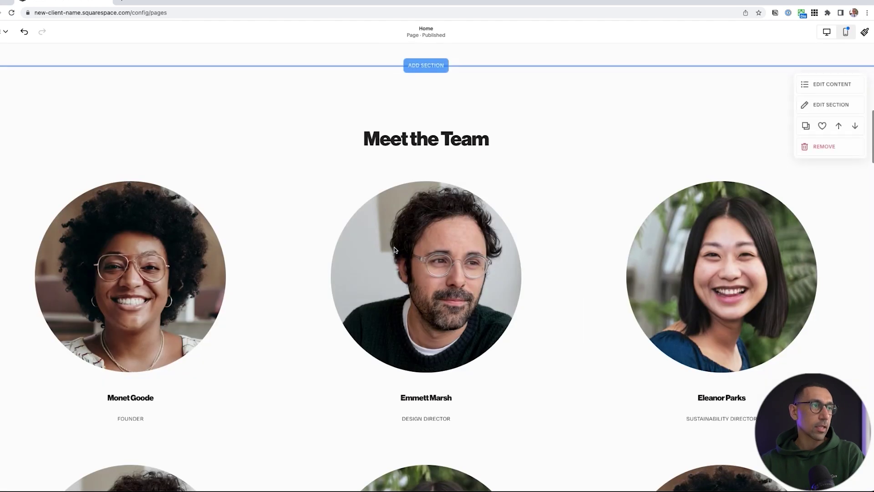
{"action": "scroll", "coordinate": [638, 191], "scroll_direction": "up", "scroll_amount": 2}
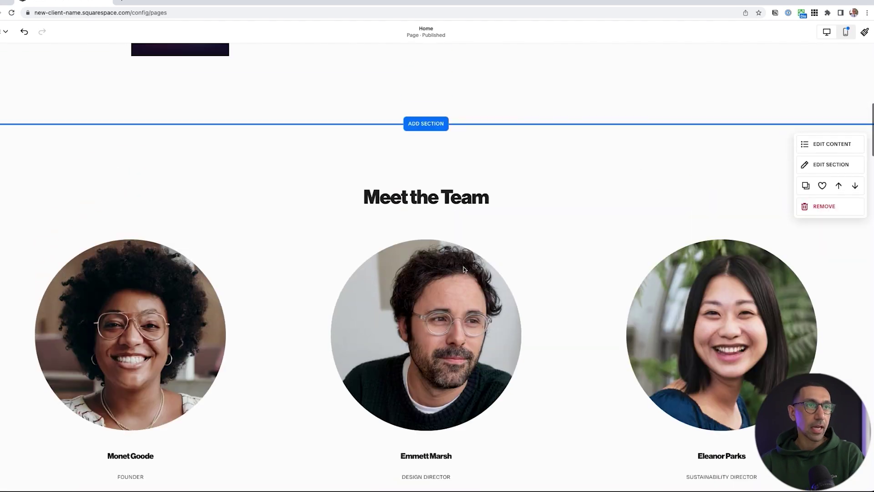
- Turn on Show Button for the team members in the section's content settings
{"action": "left_click", "coordinate": [839, 145]}
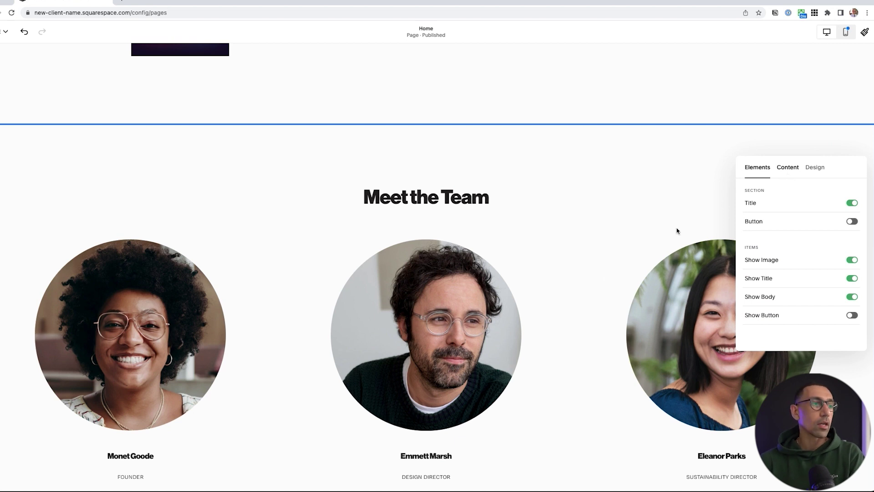
{"action": "scroll", "coordinate": [595, 297], "scroll_direction": "down", "scroll_amount": 3}
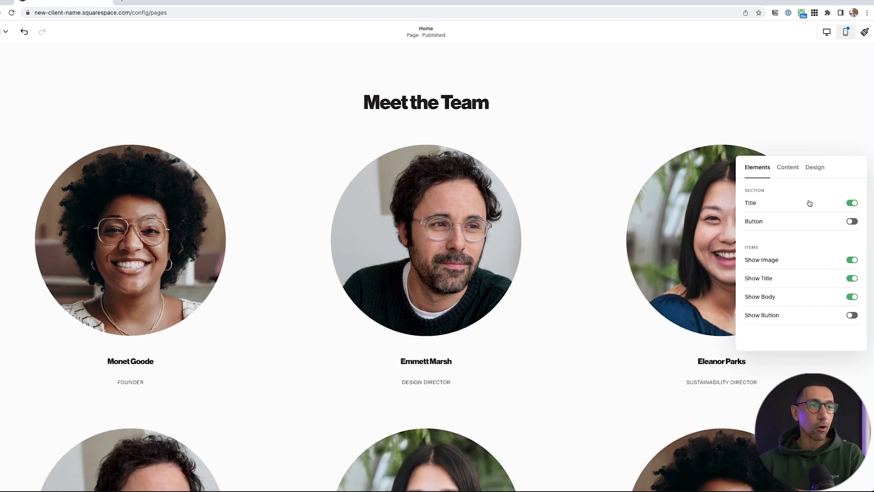
{"action": "left_click", "coordinate": [851, 315]}
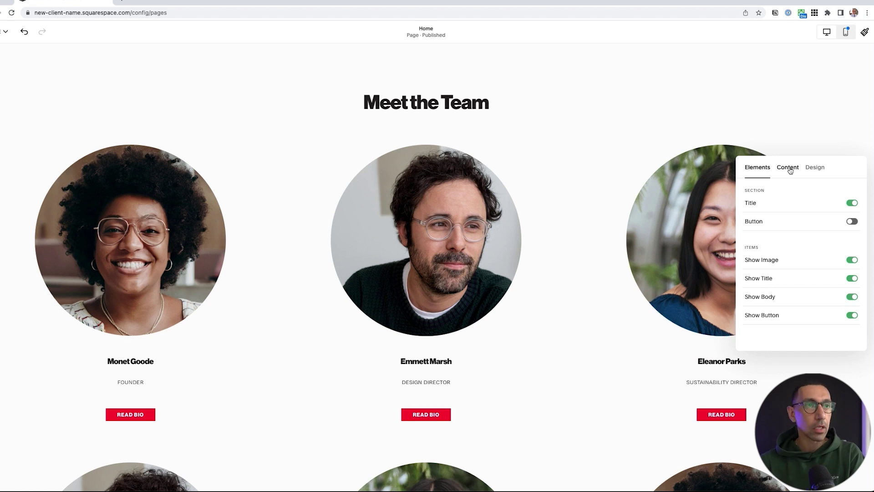
{"action": "left_click", "coordinate": [788, 169]}
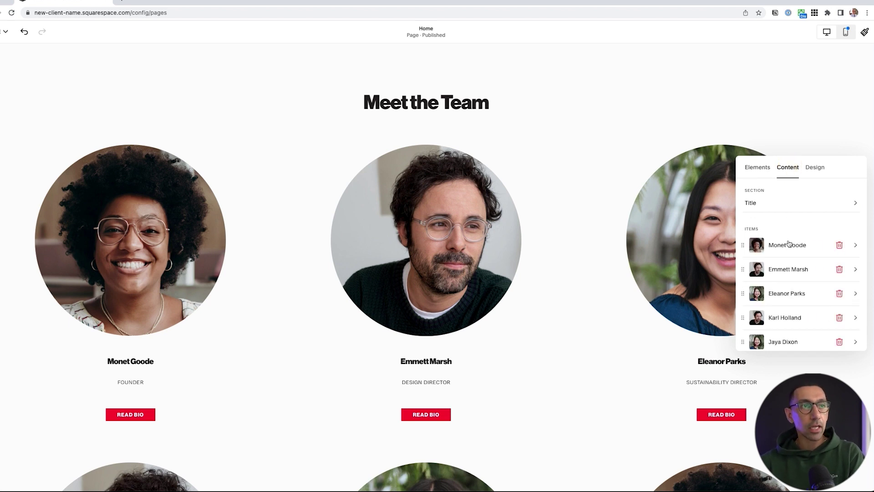
{"action": "left_click", "coordinate": [758, 170]}
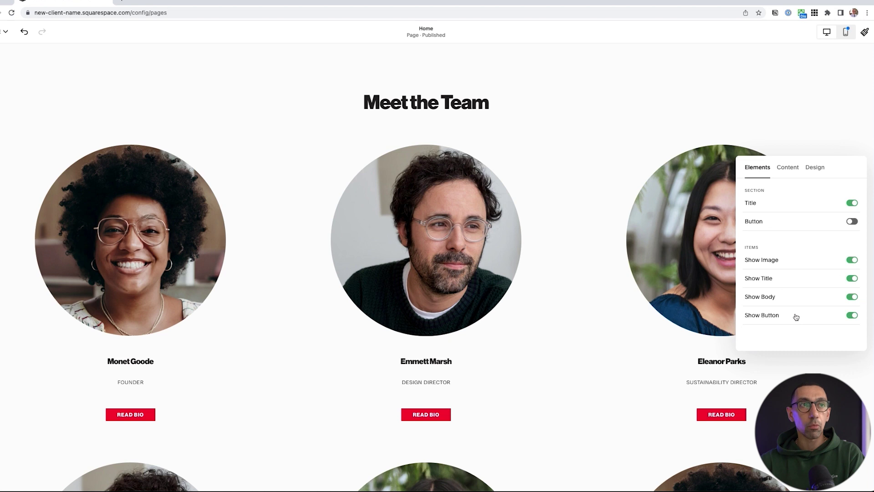
{"action": "left_click", "coordinate": [788, 170]}
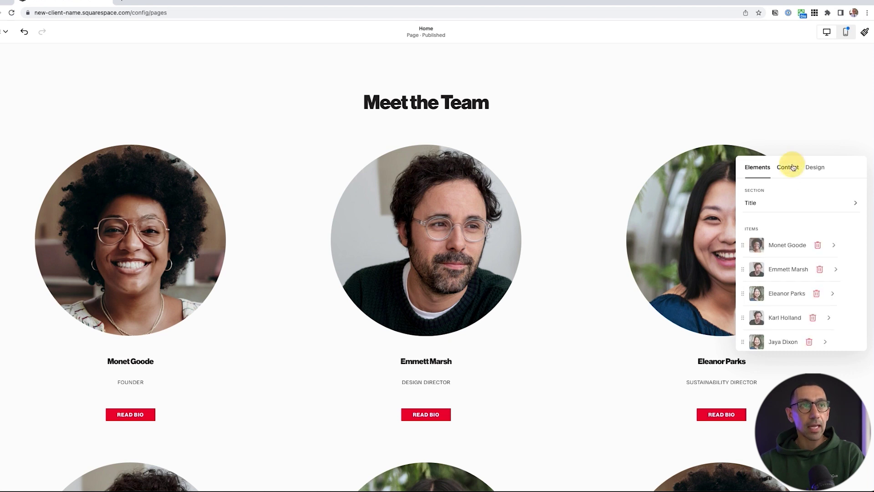
- Link the Founder's button to the About page at /about
{"action": "left_click", "coordinate": [785, 243]}
{"action": "scroll", "coordinate": [796, 254], "scroll_direction": "down", "scroll_amount": 3}
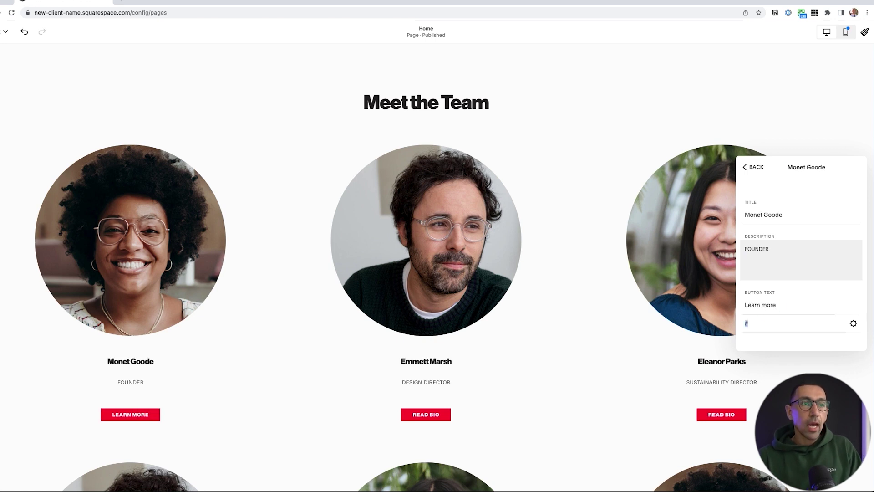
{"action": "type", "text": "/about"}
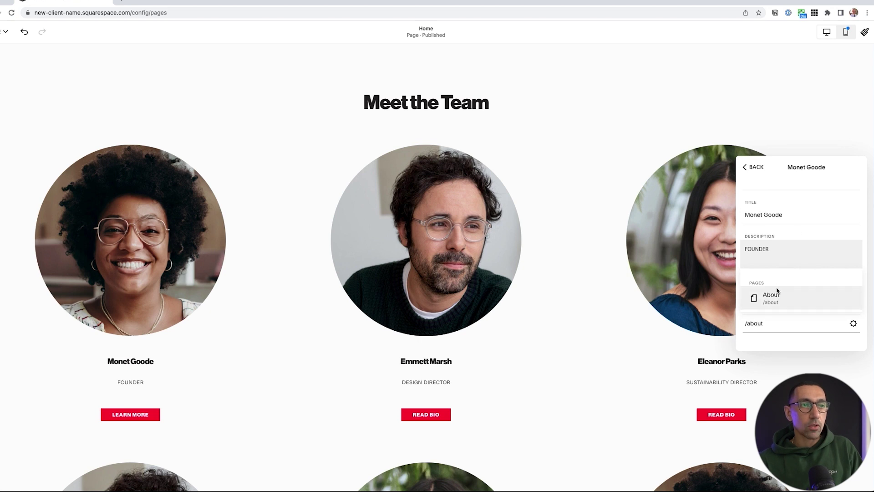
{"action": "left_click", "coordinate": [779, 297]}
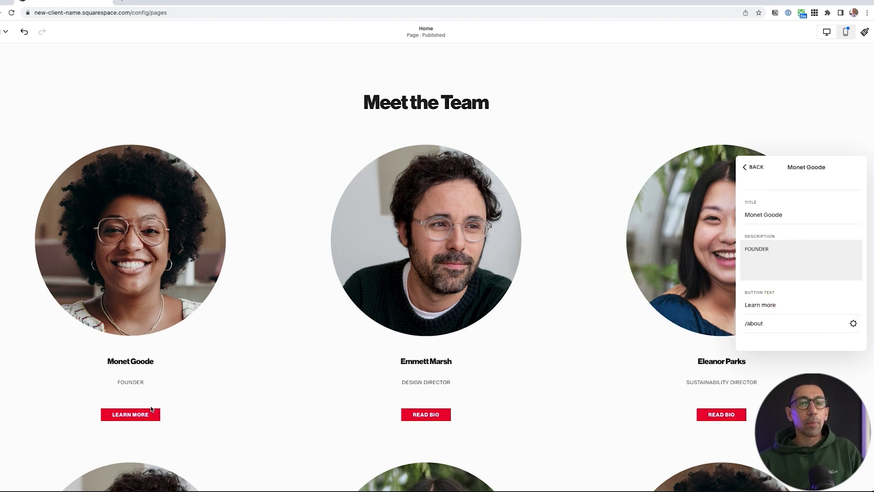